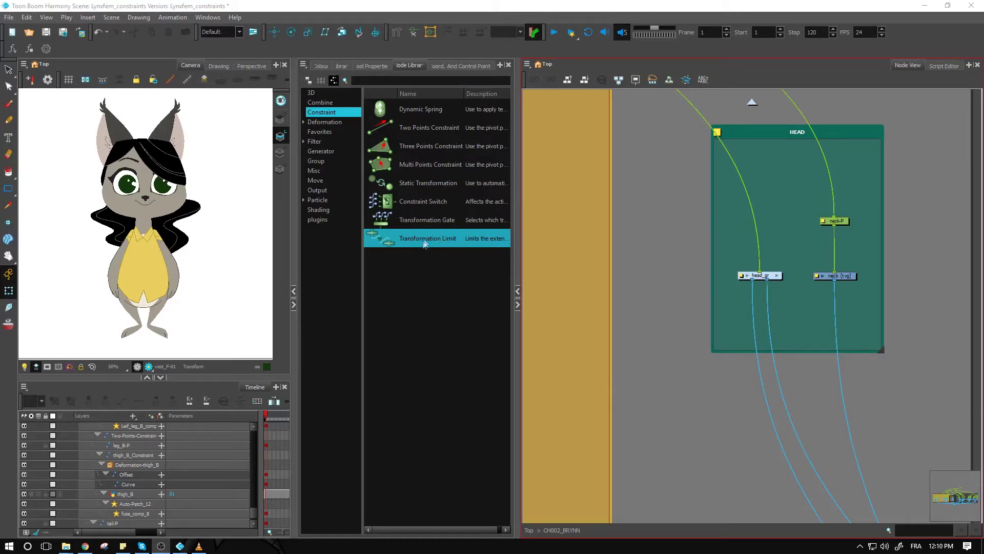
- Tilt the whole character to test the head, then undo it back to upright
{"action": "left_click", "coordinate": [146, 253]}
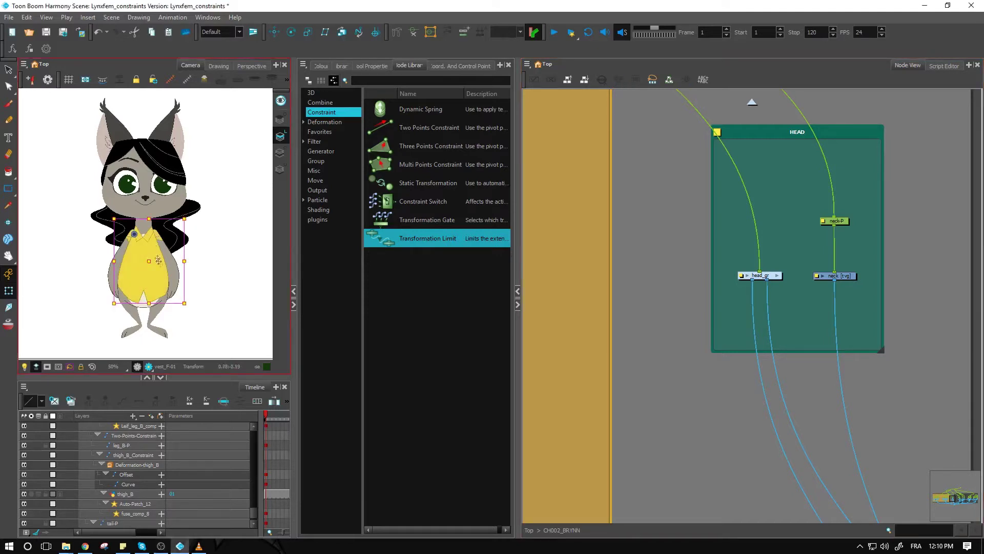
{"action": "key", "text": "b"}
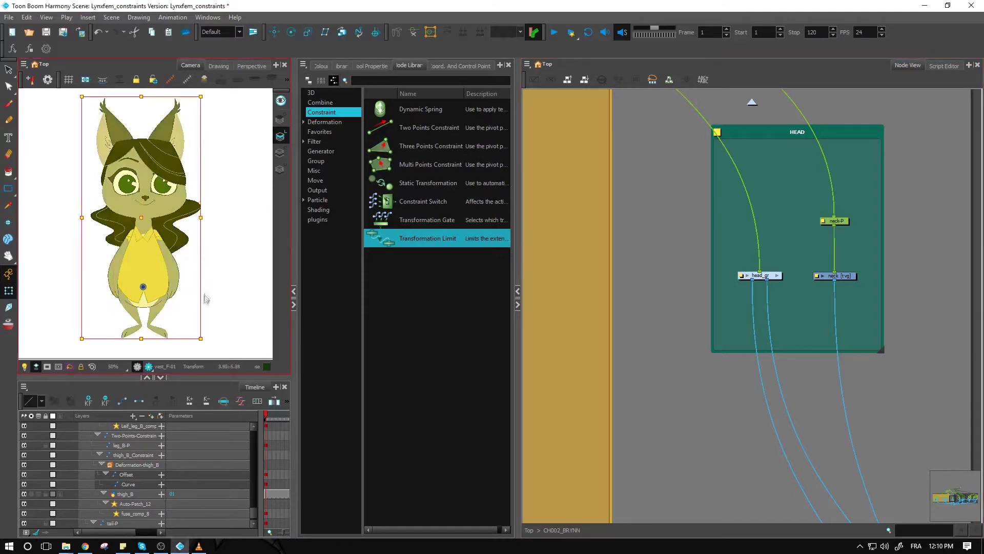
{"action": "mouse_move", "coordinate": [208, 346]}
{"action": "left_mouse_down"}
{"action": "mouse_move", "coordinate": [220, 317]}
{"action": "mouse_move", "coordinate": [216, 347]}
{"action": "left_mouse_up"}
{"action": "left_click_drag", "start_coordinate": [201, 348], "coordinate": [231, 314]}
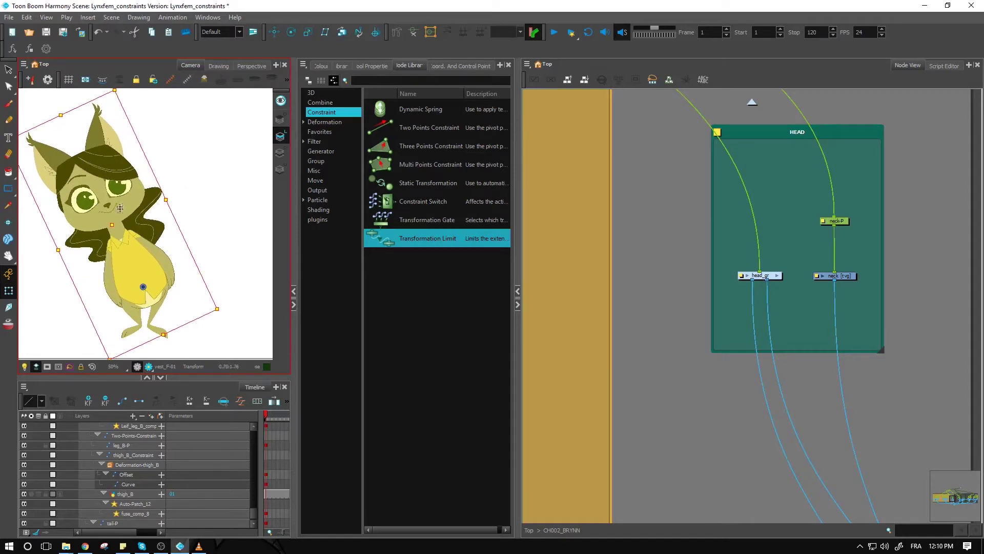
{"action": "key", "text": "ctrl+z"}
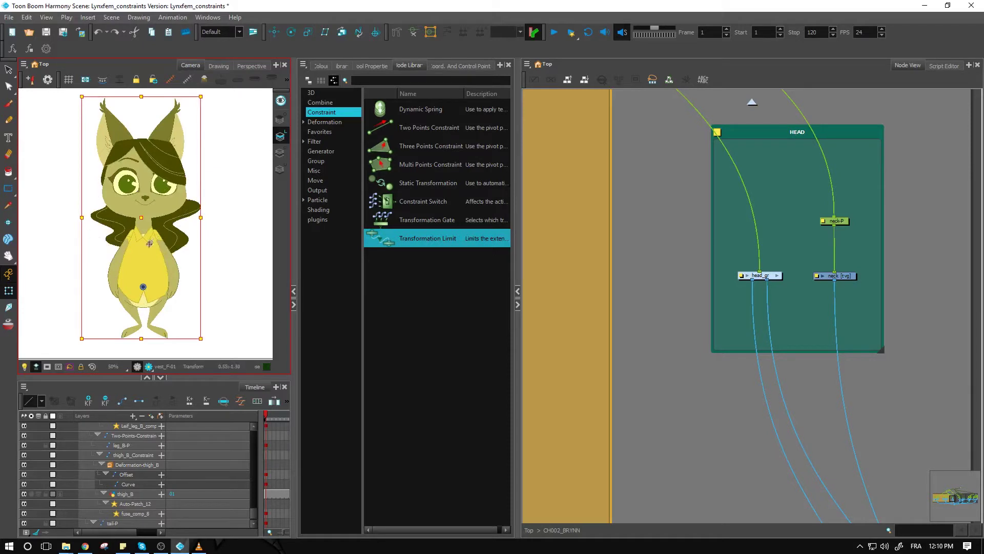
- Add a Transformation Limit node from the Node Library's Constraint category to the network
{"action": "left_click", "coordinate": [465, 277]}
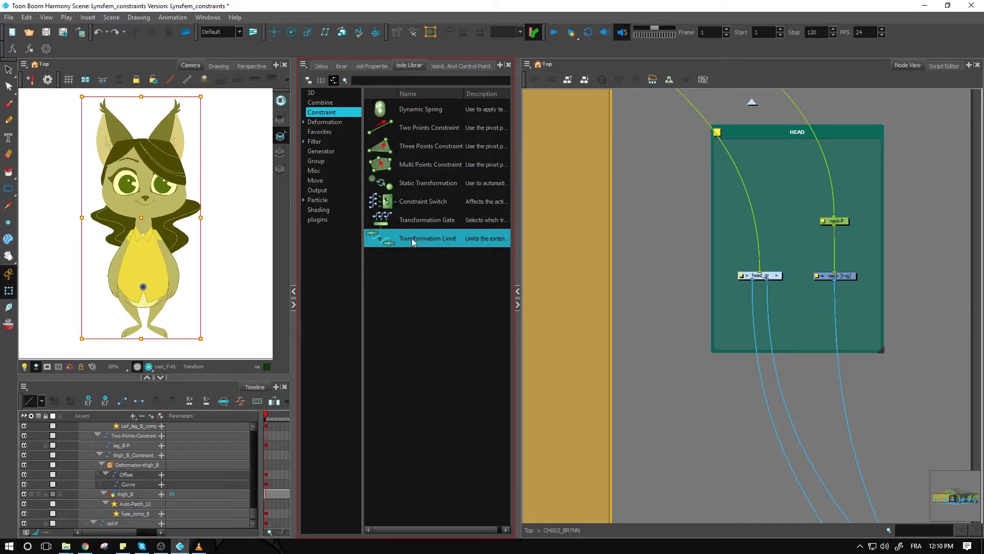
{"action": "left_click_drag", "start_coordinate": [413, 240], "coordinate": [705, 340]}
{"action": "scroll", "coordinate": [785, 268], "scroll_direction": "down", "scroll_amount": 1}
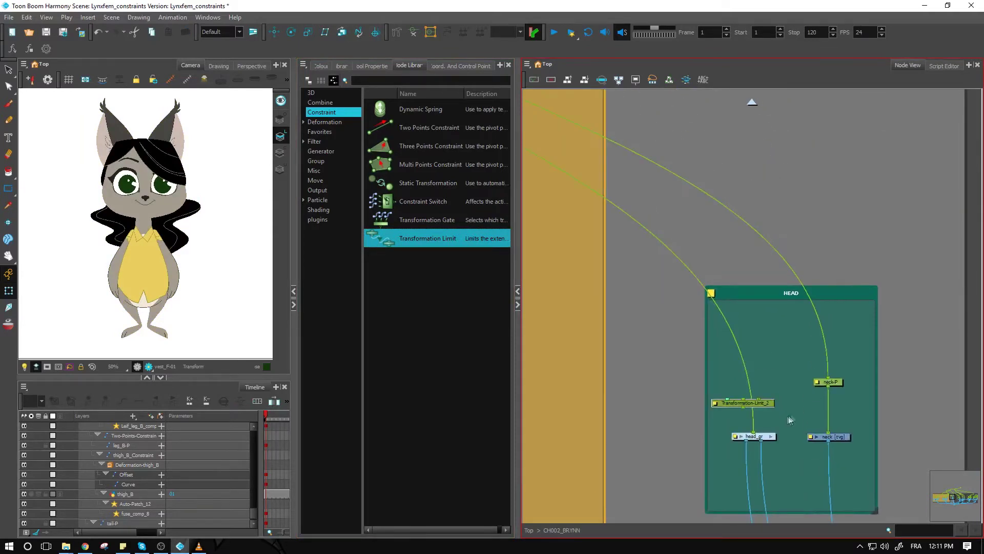
{"action": "scroll", "coordinate": [706, 341], "scroll_direction": "up", "scroll_amount": 6}
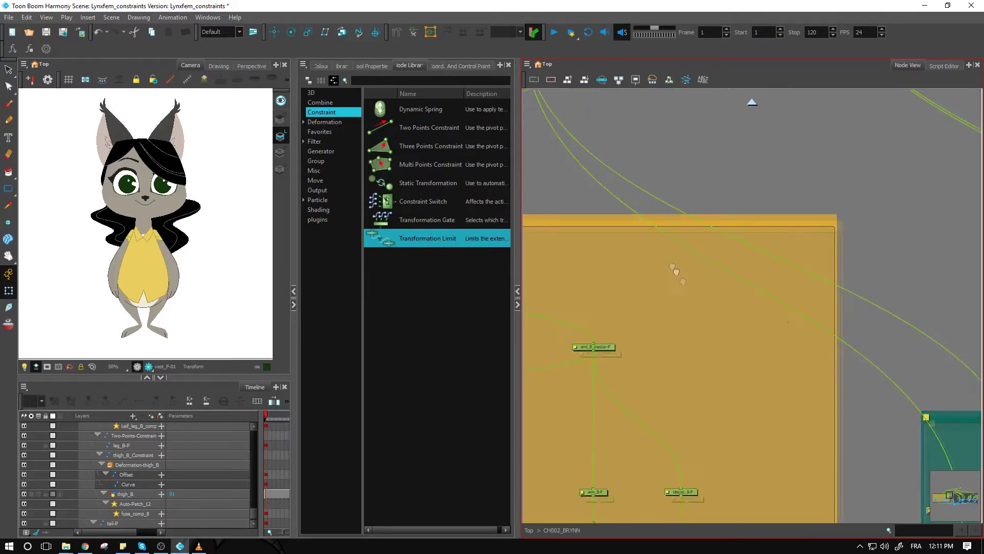
- Move neck_master-P above the HEAD group and place Transformation-Limit_2 just above head_gr
{"action": "left_click_drag", "start_coordinate": [635, 166], "coordinate": [815, 353]}
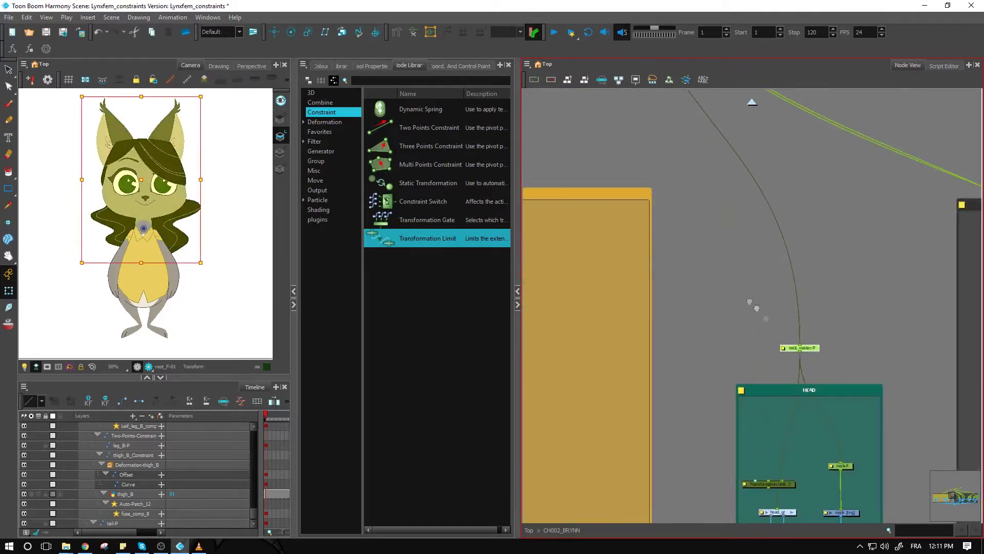
{"action": "scroll", "coordinate": [741, 293], "scroll_direction": "up", "scroll_amount": 3}
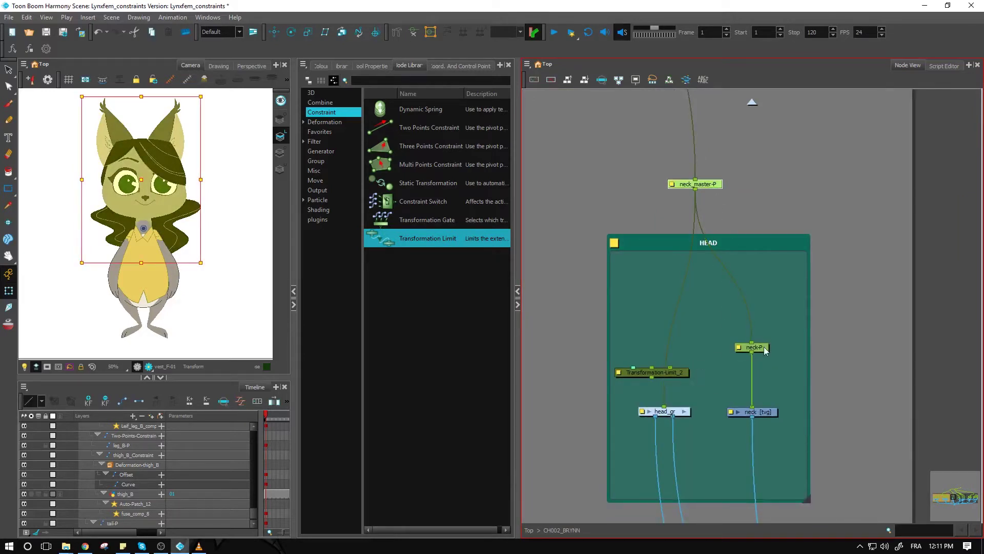
{"action": "left_click", "coordinate": [666, 413]}
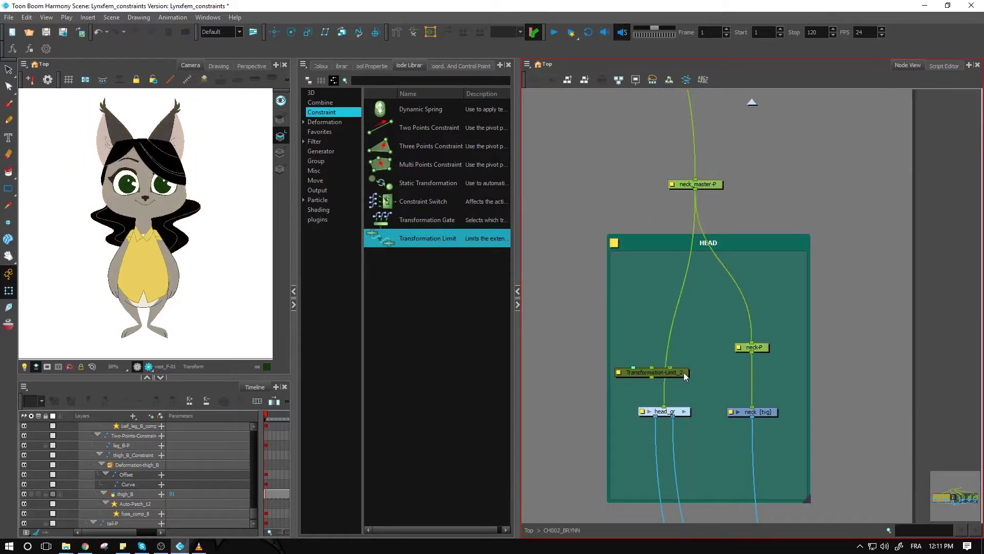
{"action": "left_click_drag", "start_coordinate": [685, 376], "coordinate": [695, 354]}
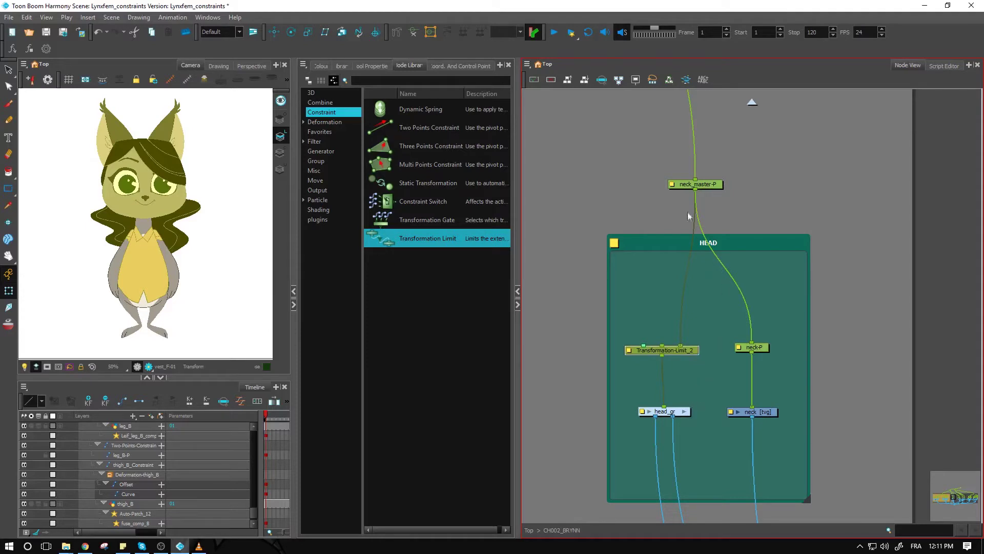
{"action": "left_click_drag", "start_coordinate": [697, 355], "coordinate": [695, 353]}
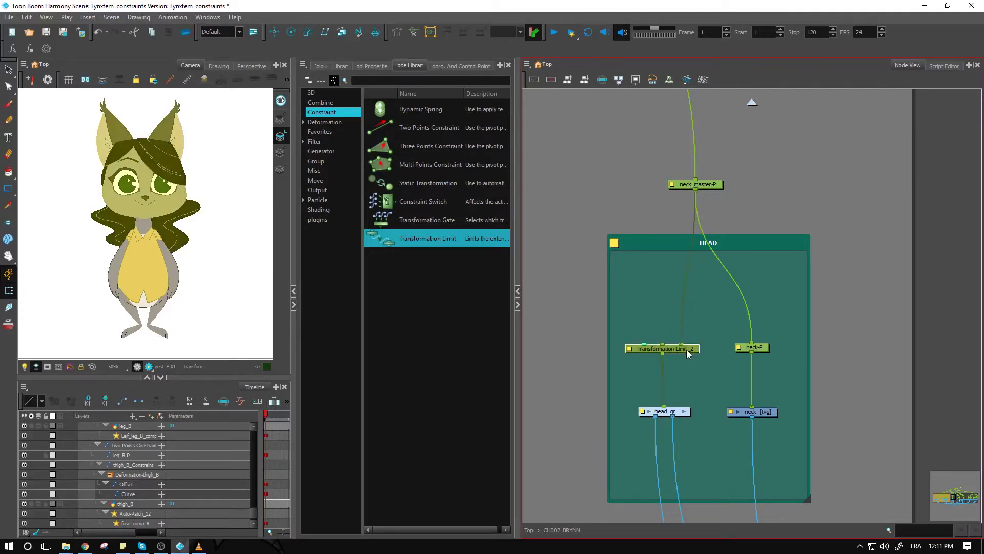
{"action": "left_click", "coordinate": [629, 349]}
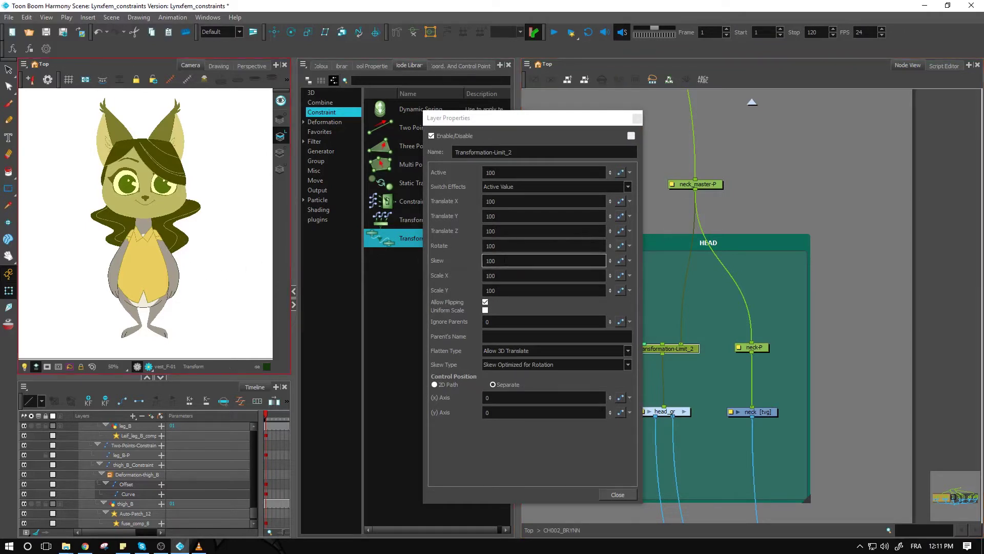
- Zero the Scale, Skew, Rotate and Translate Z limits, keeping Translate X and Y at 100
{"action": "left_click", "coordinate": [708, 185]}
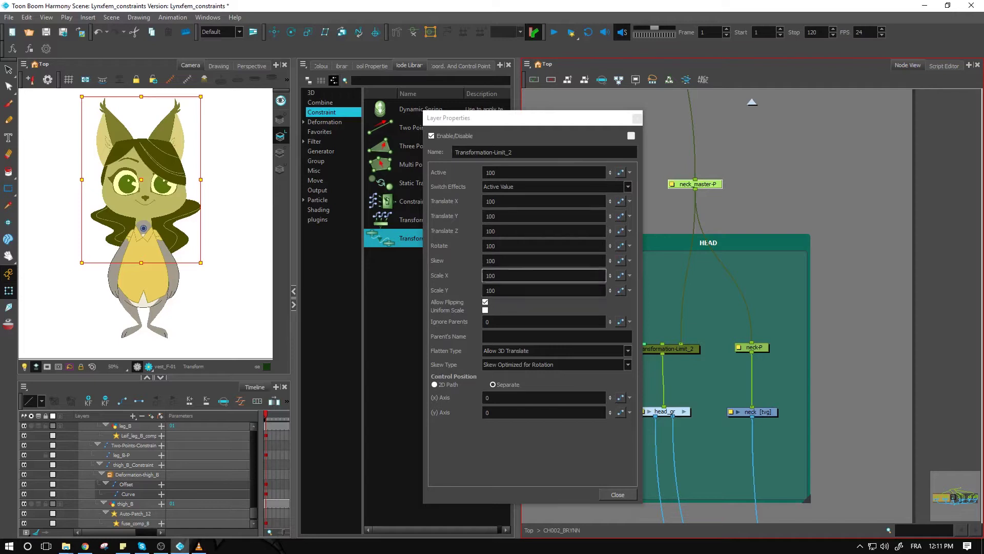
{"action": "double_click", "coordinate": [505, 290]}
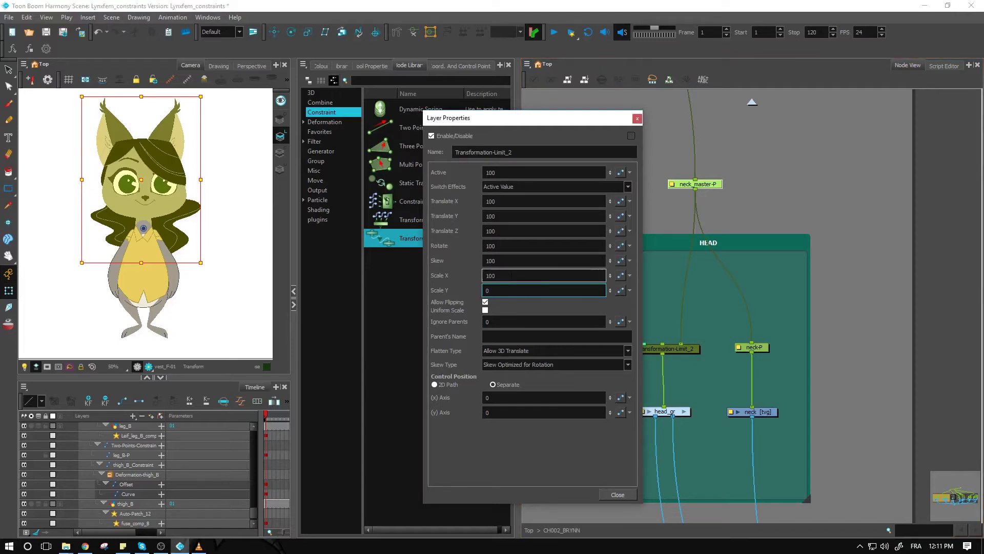
{"action": "double_click", "coordinate": [504, 275]}
{"action": "type", "text": "0"}
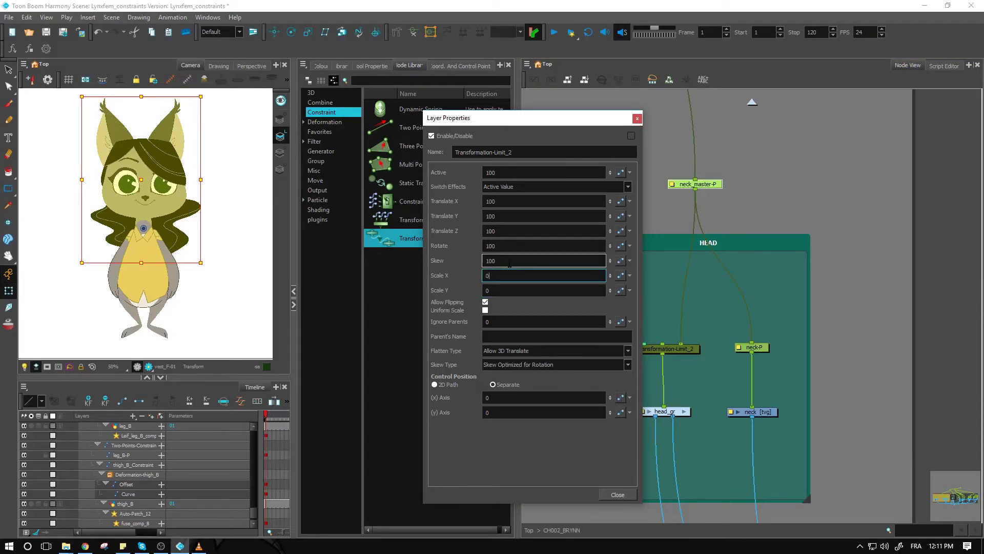
{"action": "double_click", "coordinate": [505, 262]}
{"action": "type", "text": "0"}
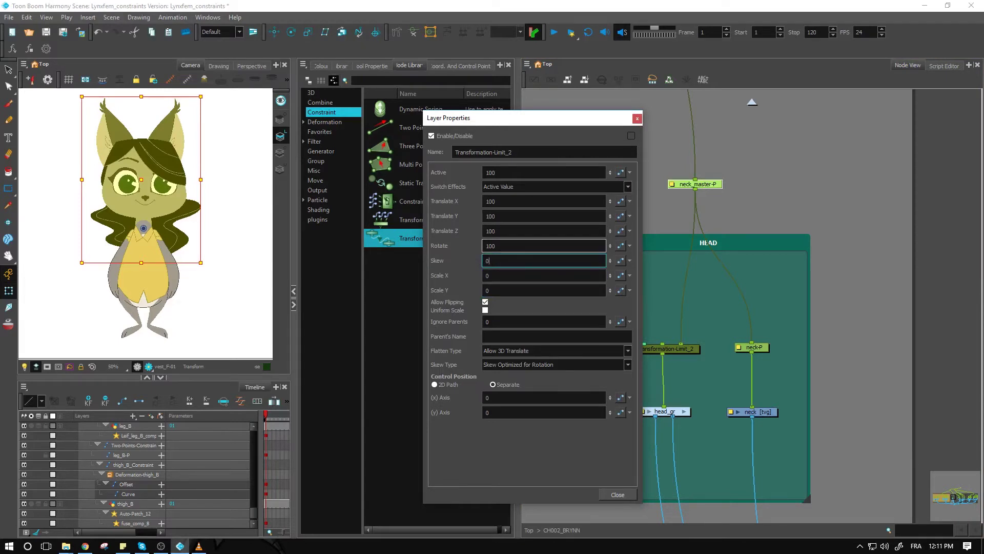
{"action": "double_click", "coordinate": [485, 246]}
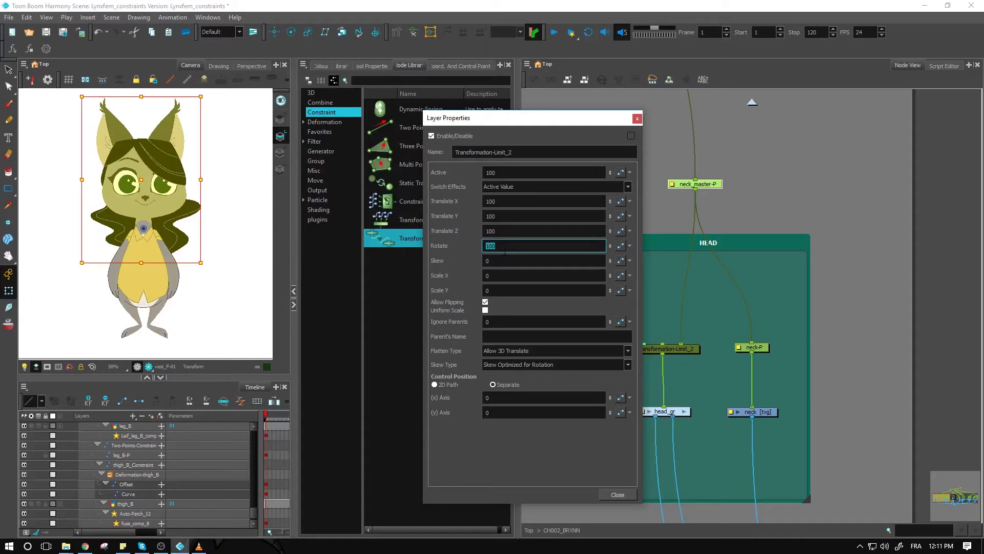
{"action": "type", "text": "0"}
{"action": "double_click", "coordinate": [490, 230]}
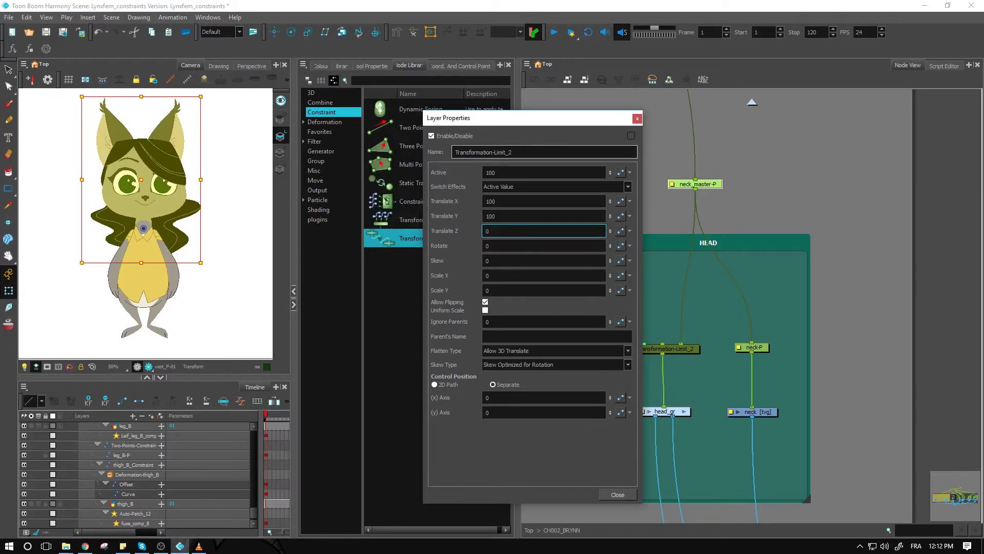
{"action": "left_click_drag", "start_coordinate": [539, 128], "coordinate": [500, 123]}
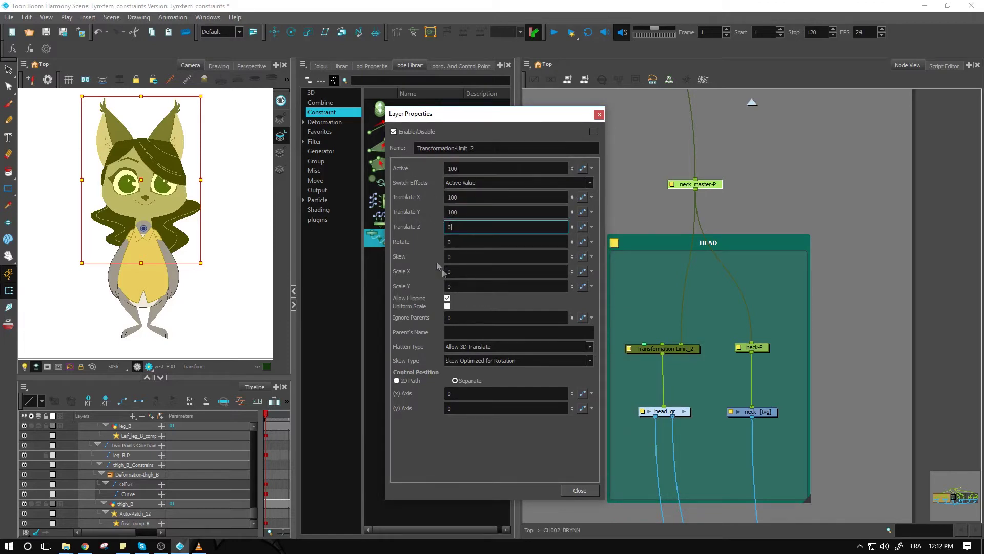
- Set Parent's Name to master-P and Ignore Parents to 100, then close the properties
{"action": "left_click", "coordinate": [456, 332]}
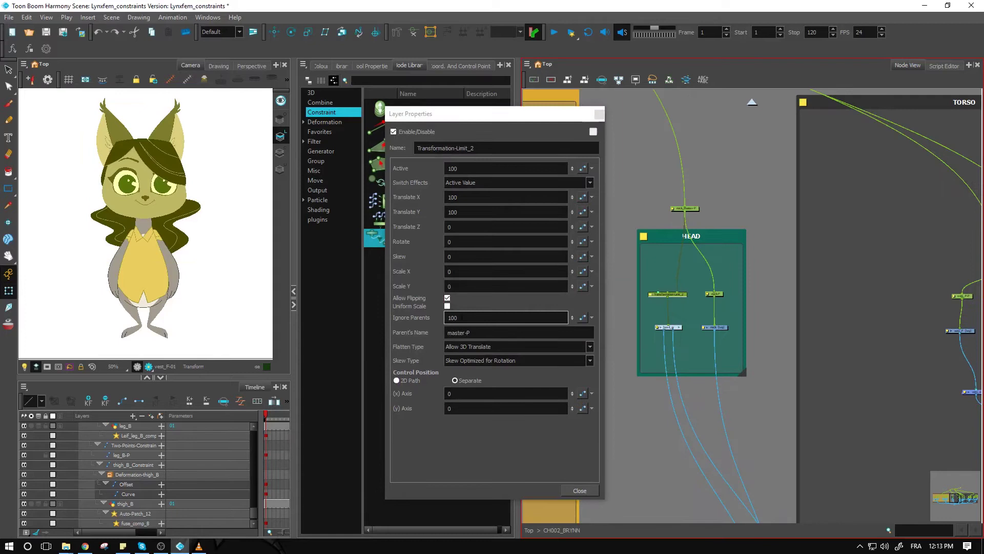
{"action": "double_click", "coordinate": [452, 318]}
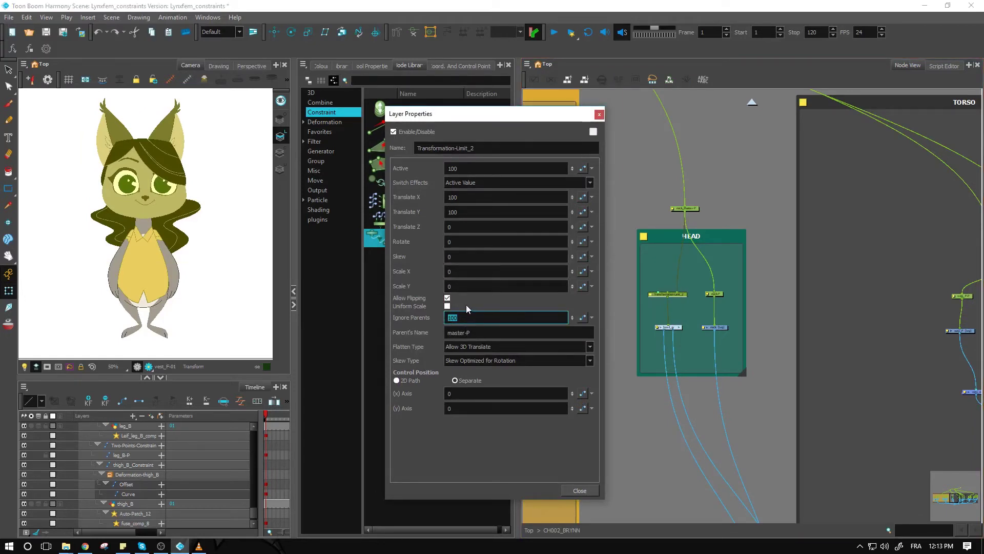
{"action": "left_click", "coordinate": [599, 114]}
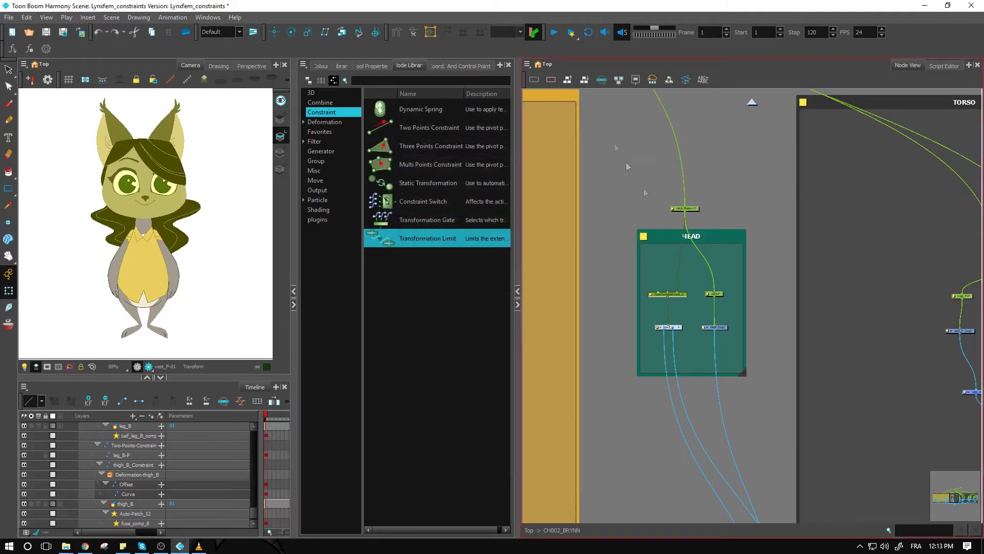
- Rotate neck_master-P to test the head, then undo the rotation
{"action": "left_click", "coordinate": [687, 208]}
{"action": "left_click_drag", "start_coordinate": [208, 268], "coordinate": [206, 243]}
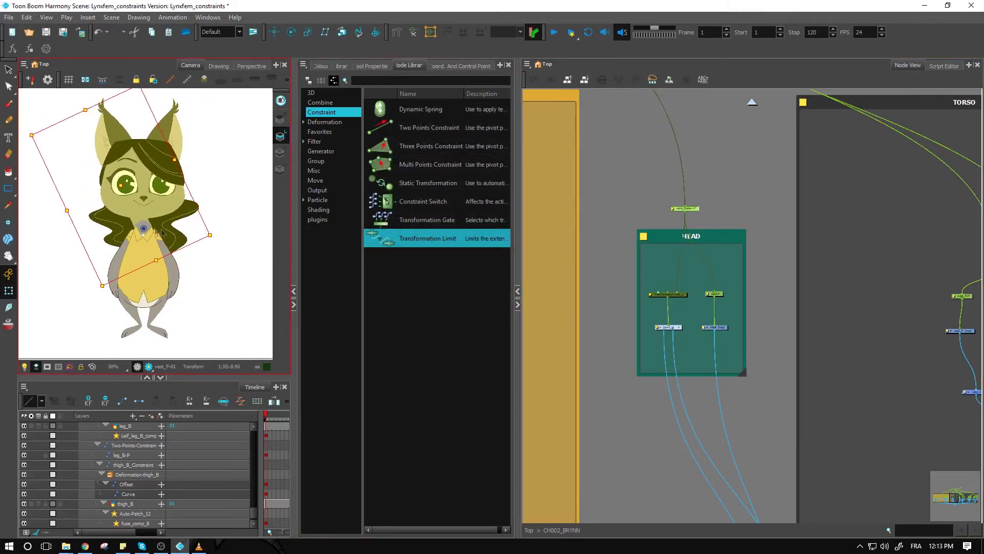
{"action": "key", "text": "ctrl+z"}
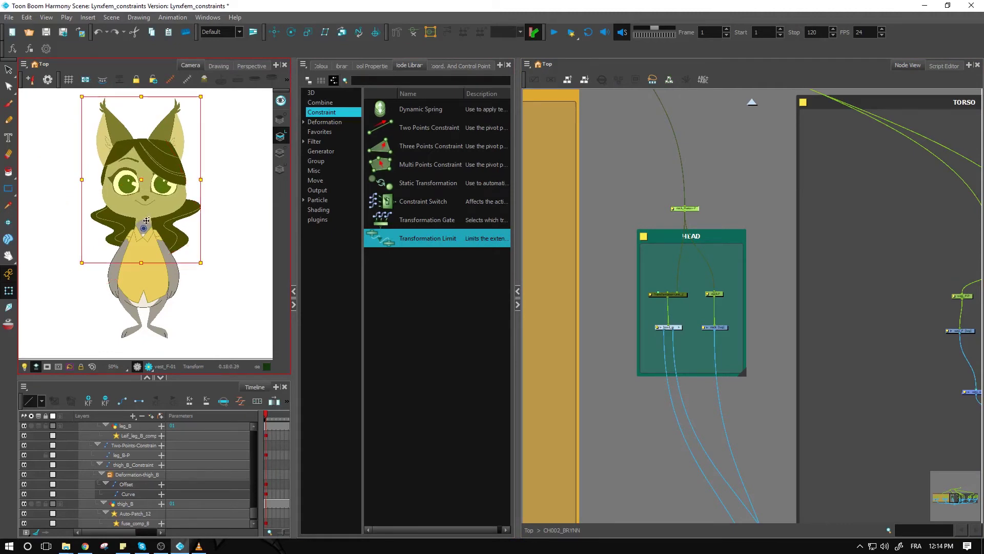
- Move Transformation-Limit_2's pivot up to the character's neck in the Camera view
{"action": "left_click", "coordinate": [754, 261]}
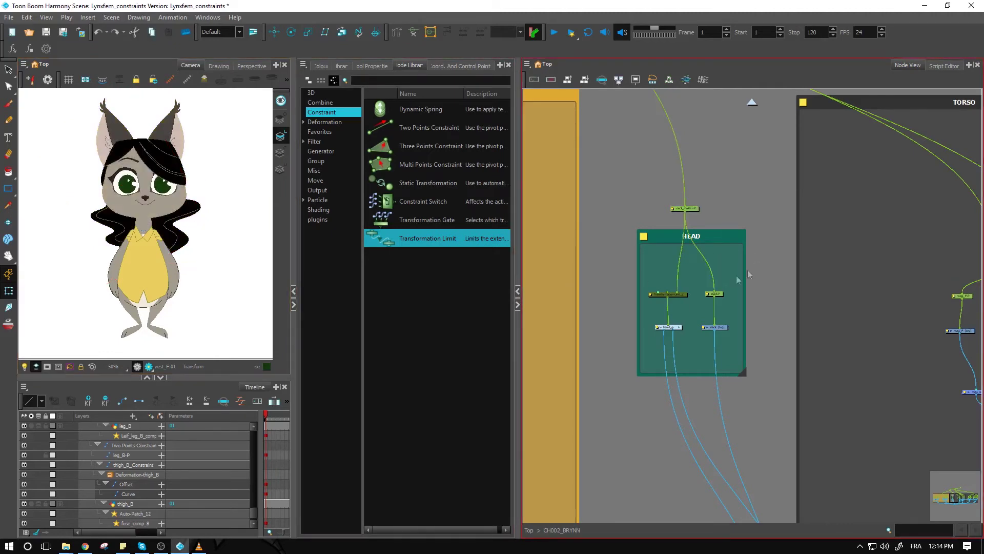
{"action": "left_click", "coordinate": [670, 296]}
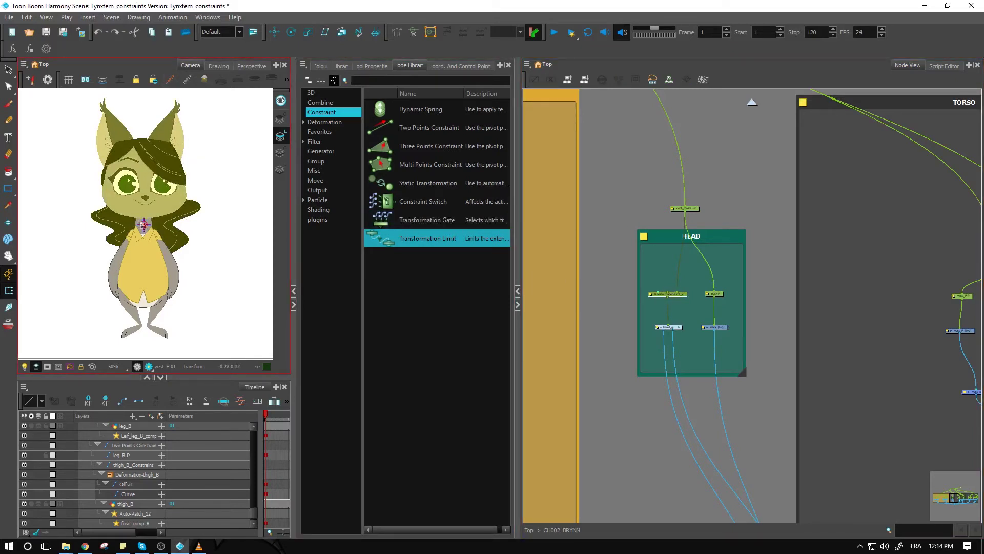
{"action": "left_click_drag", "start_coordinate": [144, 224], "coordinate": [143, 212]}
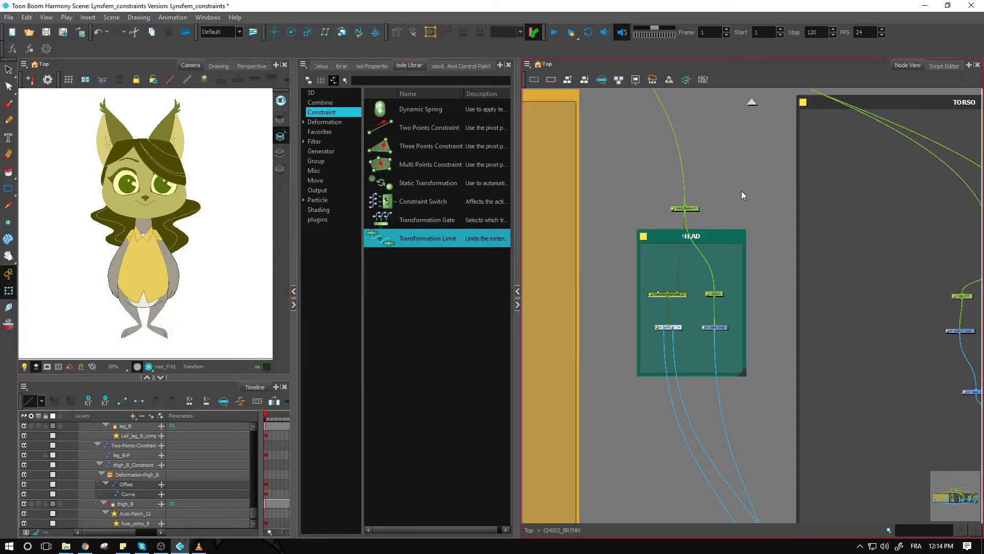
{"action": "left_click", "coordinate": [693, 208]}
- Select the whole body from the torso and tilt it about 10° counter-clockwise to test the head
{"action": "left_click", "coordinate": [588, 219]}
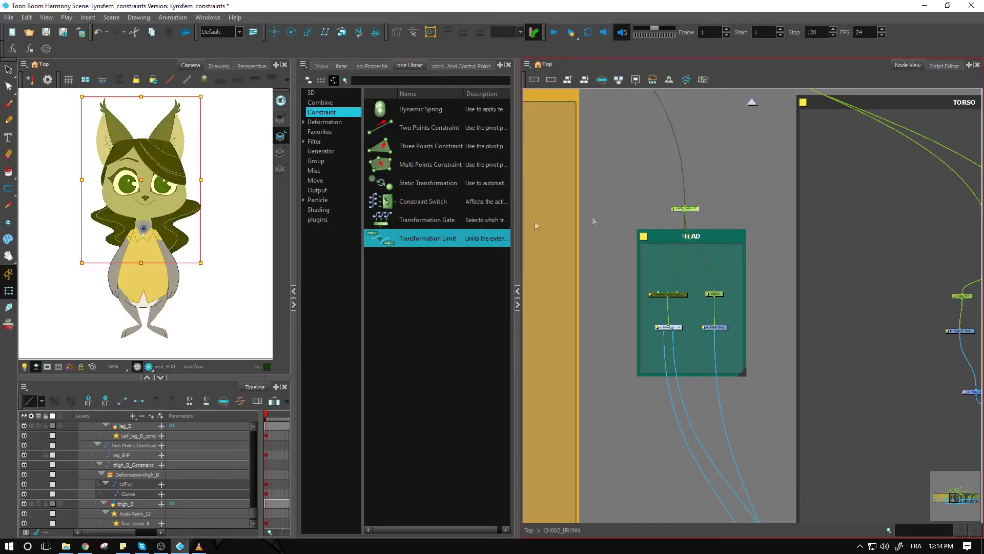
{"action": "left_click_drag", "start_coordinate": [208, 263], "coordinate": [179, 251]}
{"action": "left_click", "coordinate": [177, 249]}
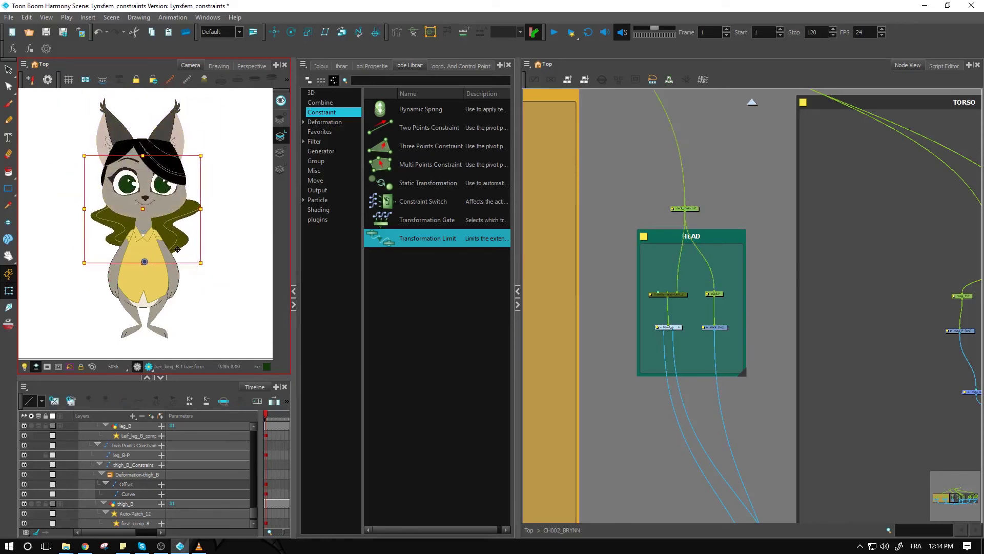
{"action": "left_click", "coordinate": [663, 200]}
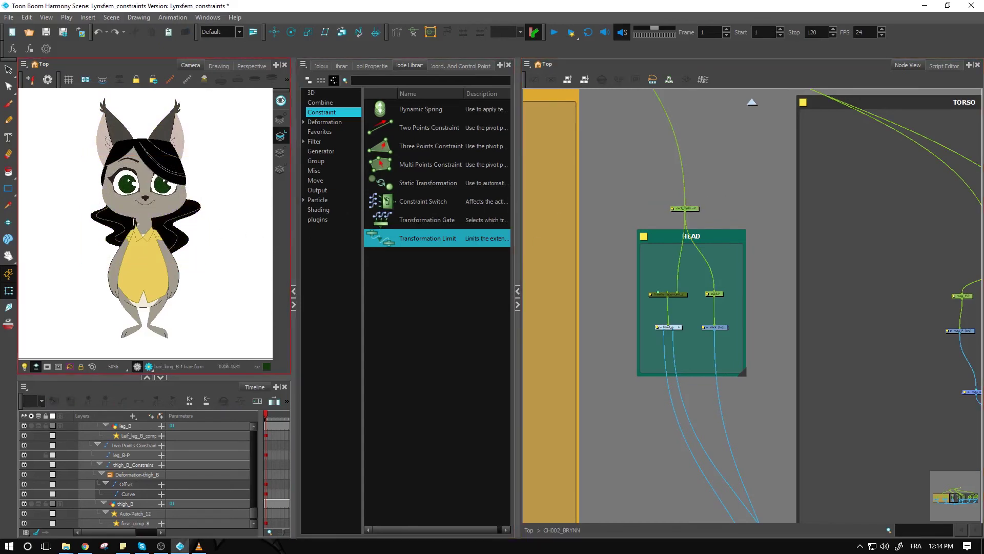
{"action": "left_click", "coordinate": [149, 225]}
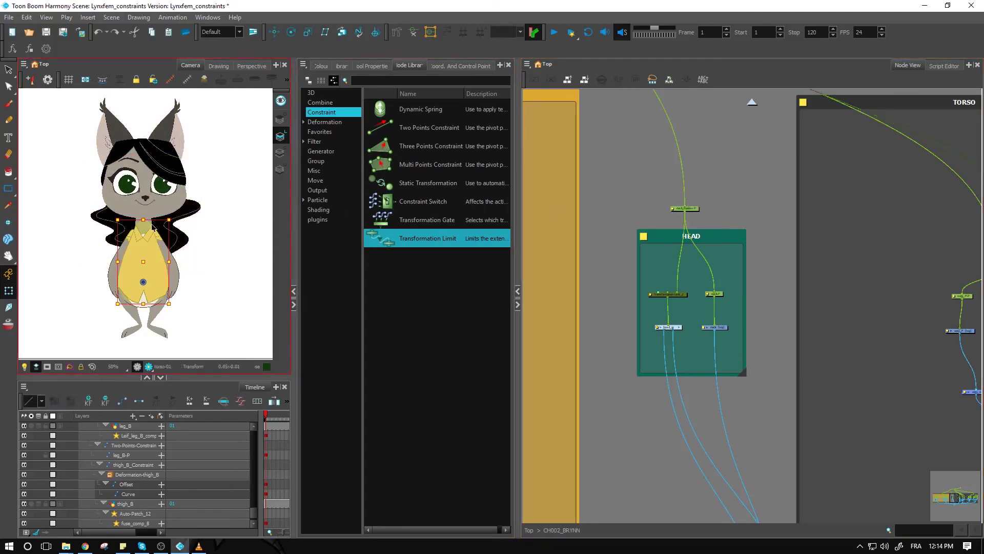
{"action": "left_click", "coordinate": [152, 228]}
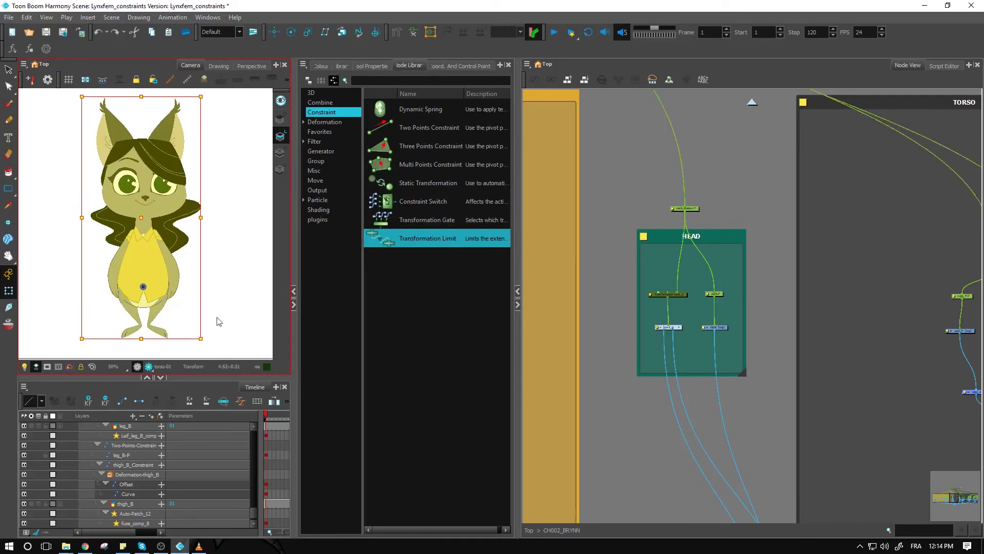
{"action": "mouse_move", "coordinate": [209, 345]}
{"action": "left_mouse_down"}
{"action": "mouse_move", "coordinate": [217, 326]}
{"action": "mouse_move", "coordinate": [242, 352]}
{"action": "mouse_move", "coordinate": [236, 308]}
{"action": "mouse_move", "coordinate": [214, 380]}
{"action": "mouse_move", "coordinate": [241, 354]}
{"action": "mouse_move", "coordinate": [238, 308]}
{"action": "mouse_move", "coordinate": [230, 363]}
{"action": "left_mouse_up"}
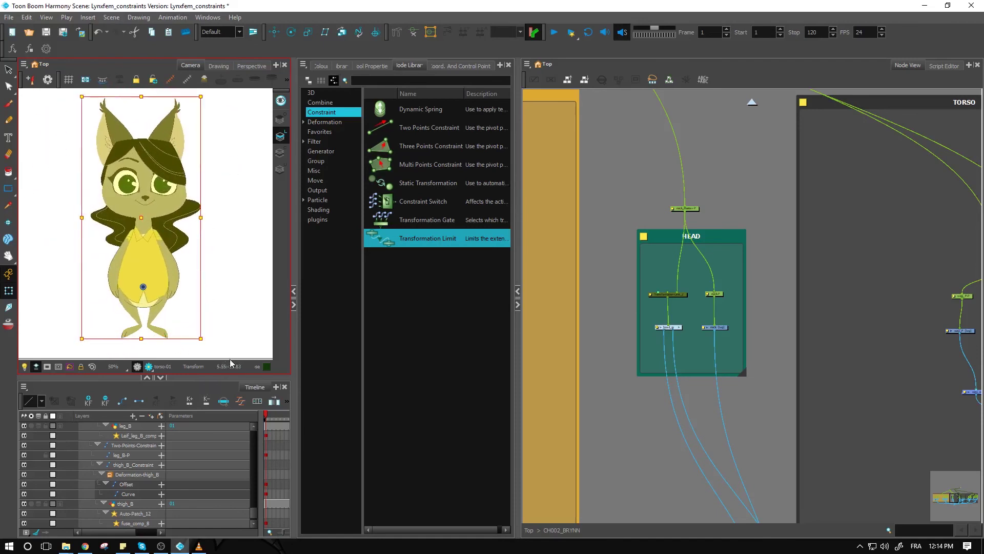
- Deselect and return the Node View from CH002_BRYNN to the Top level
{"action": "left_click", "coordinate": [219, 329]}
{"action": "left_click", "coordinate": [553, 374]}
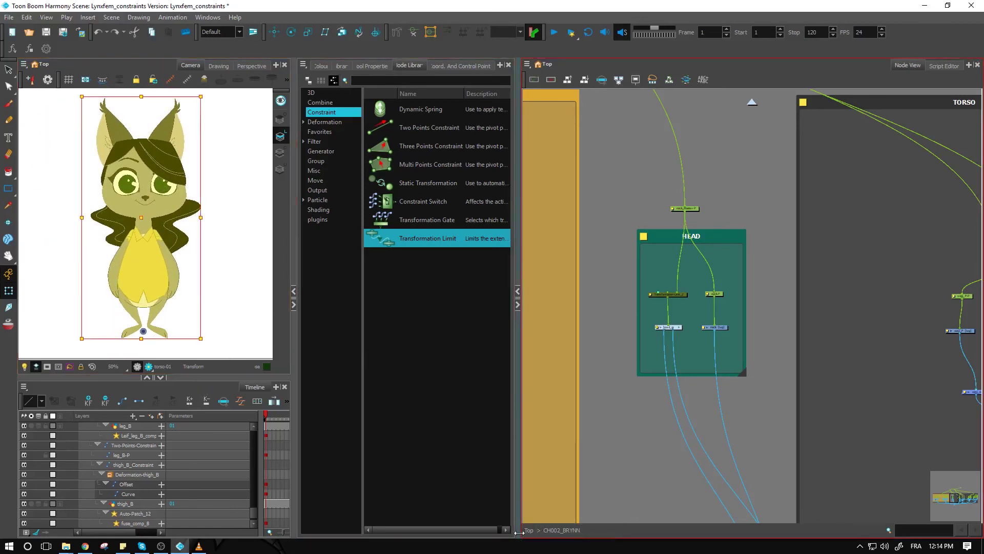
{"action": "left_click", "coordinate": [528, 530]}
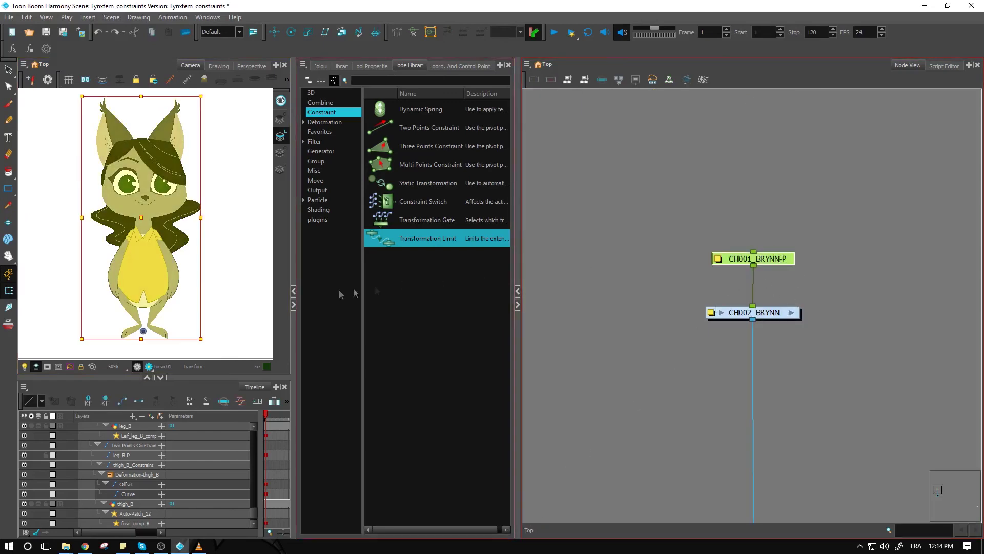
{"action": "left_click", "coordinate": [214, 324]}
{"action": "left_click_drag", "start_coordinate": [210, 345], "coordinate": [229, 318]}
{"action": "key", "text": "ctrl+z"}
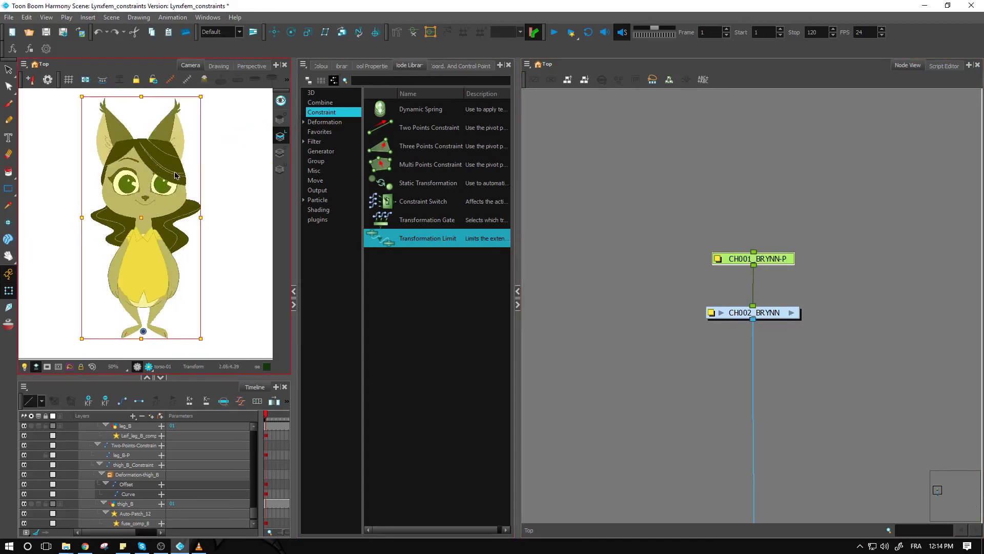
{"action": "left_click", "coordinate": [220, 208]}
{"action": "left_click", "coordinate": [180, 226]}
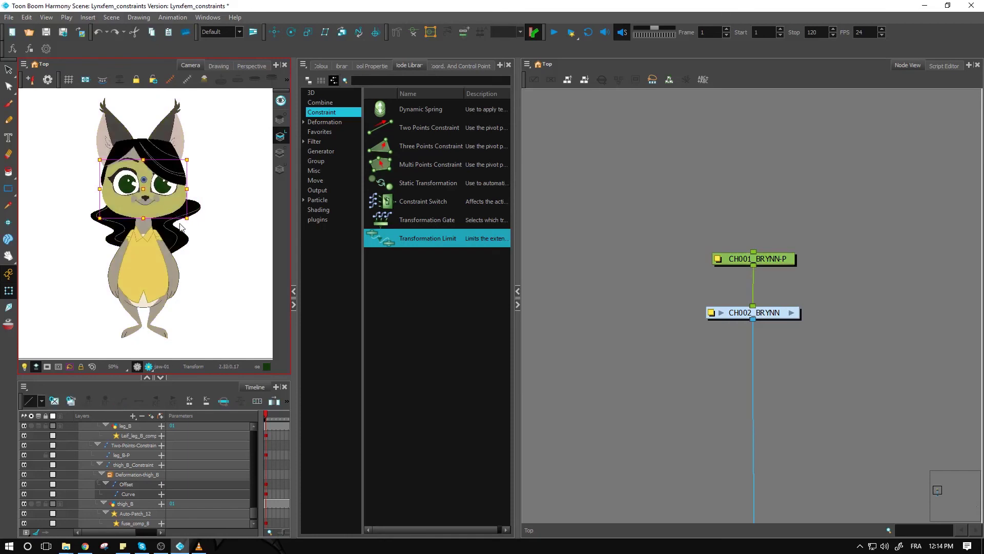
{"action": "left_click", "coordinate": [180, 226]}
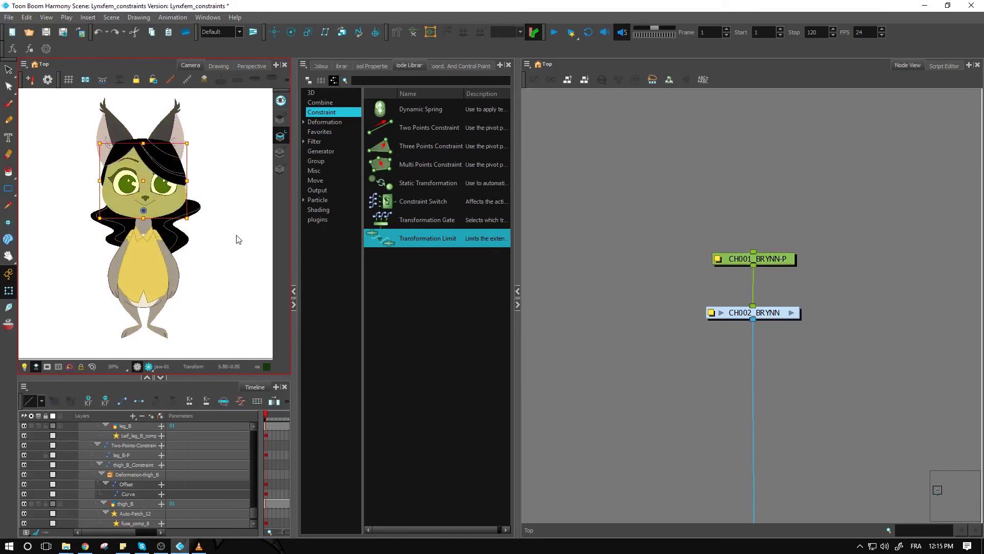
{"action": "left_click", "coordinate": [239, 274]}
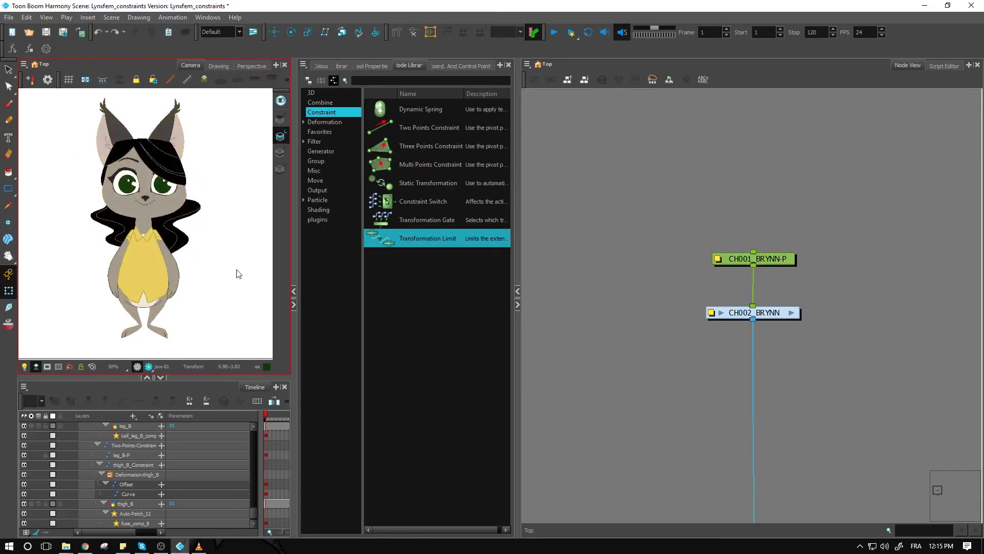